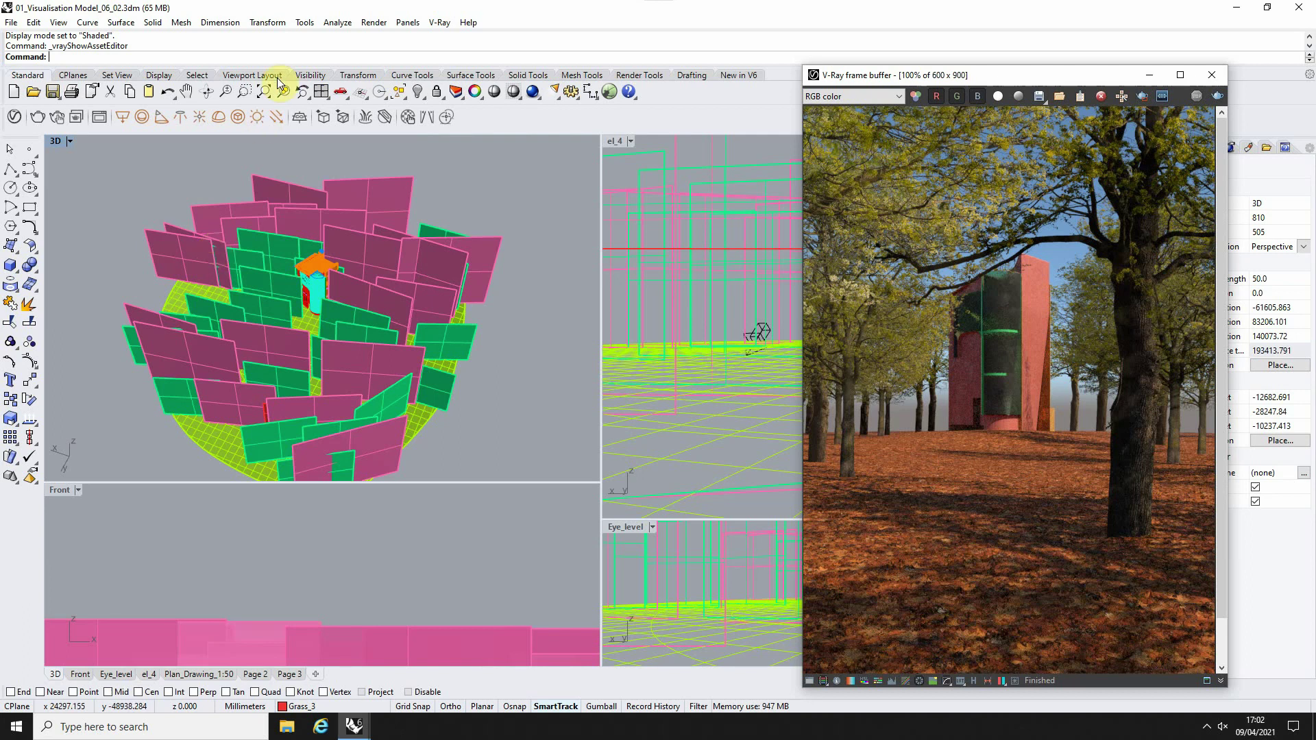
Step: Orbit and zoom the tower model, select and deselect two surfaces, then shift the Frame Buffer right
right_click_drag(256, 351, 312, 264)
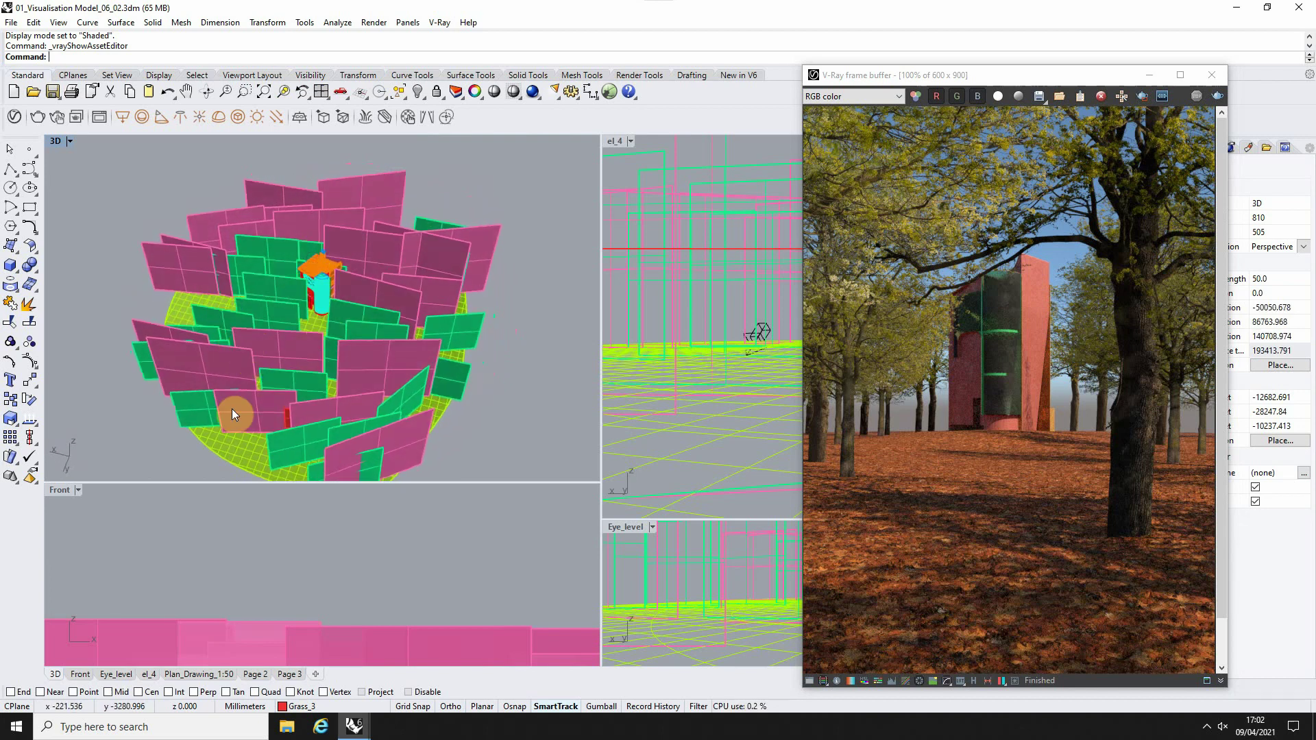
scroll(264, 361, "up", 2)
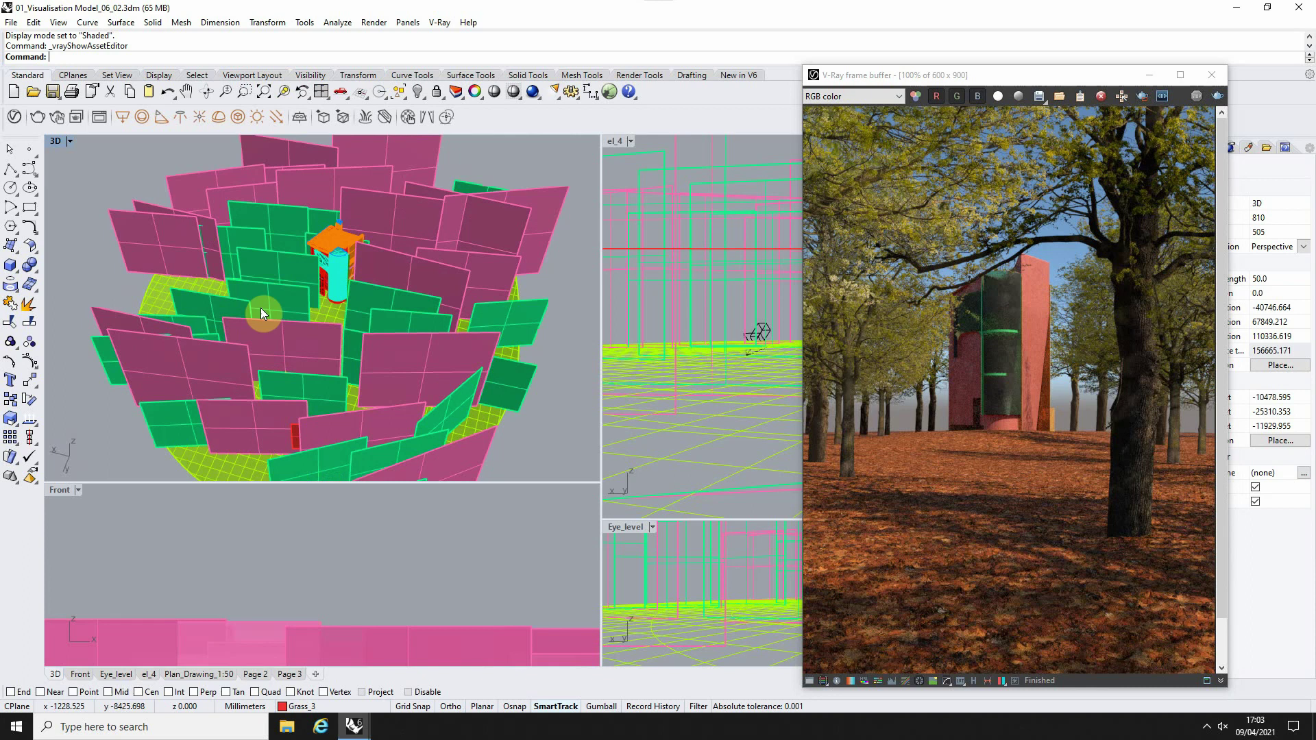
left_click(284, 291)
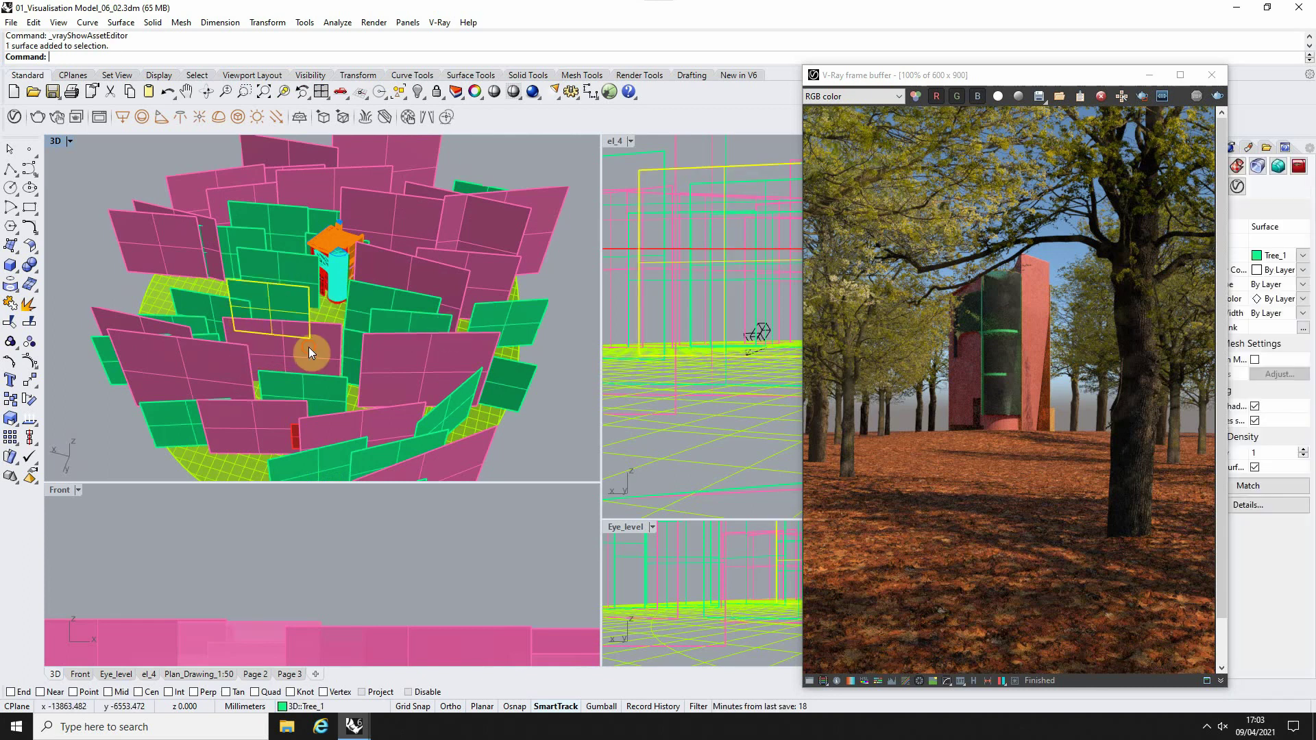
left_click(309, 347)
left_click(562, 363)
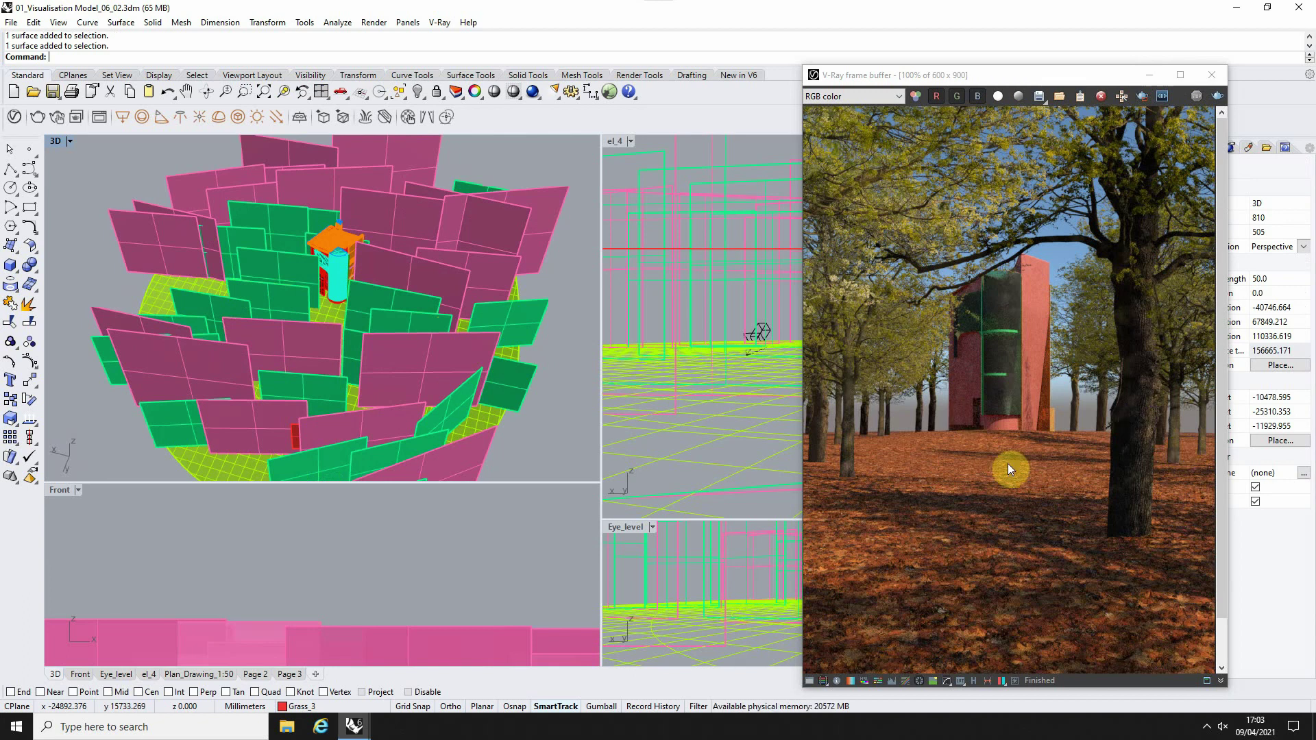
left_click_drag(860, 79, 1037, 87)
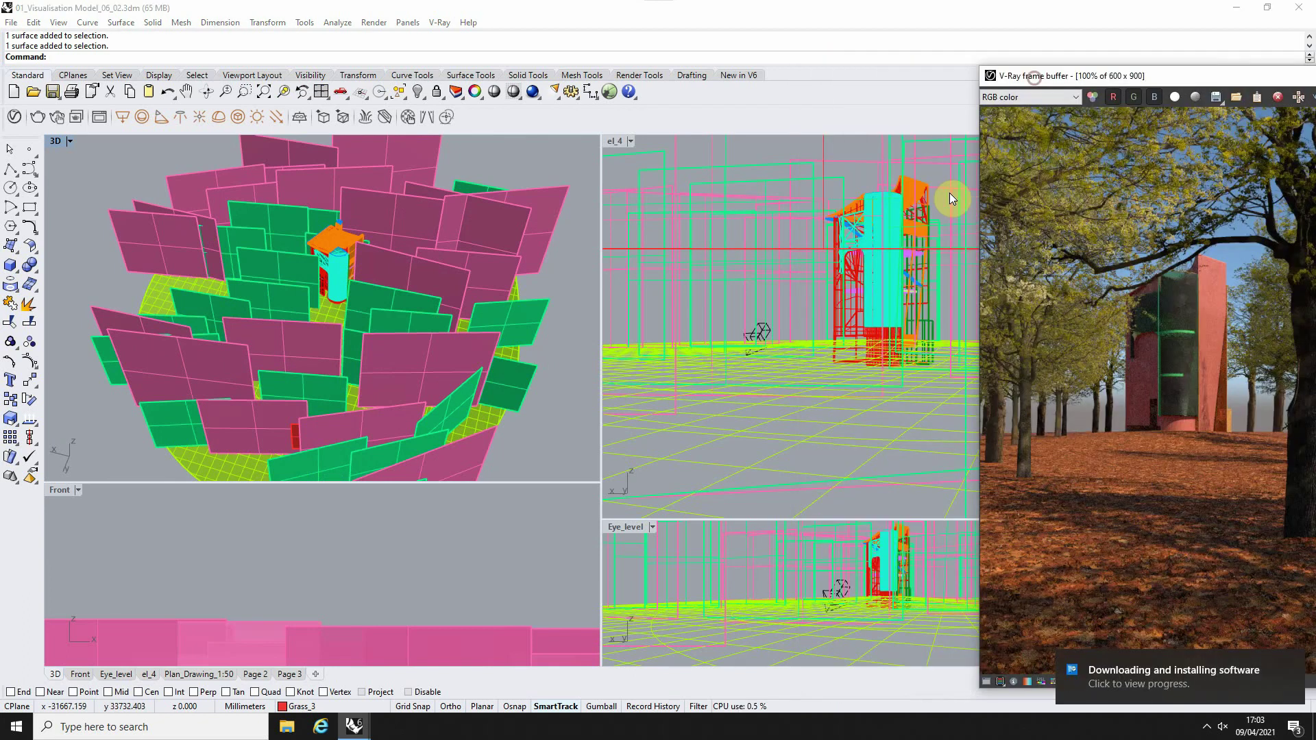
Step: Move the Frame Buffer back left and open the V-Ray Asset Editor, placed higher and left
left_click(737, 160)
left_click_drag(1032, 72, 914, 66)
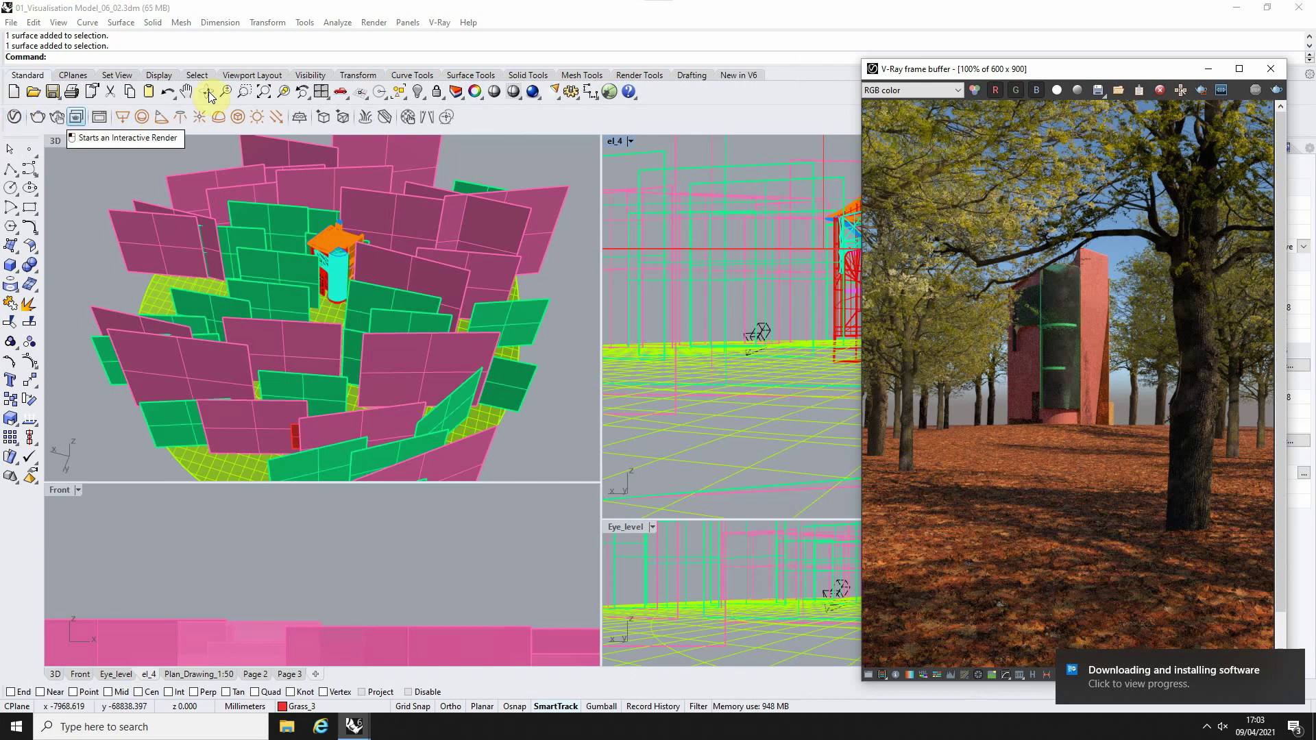
left_click(439, 22)
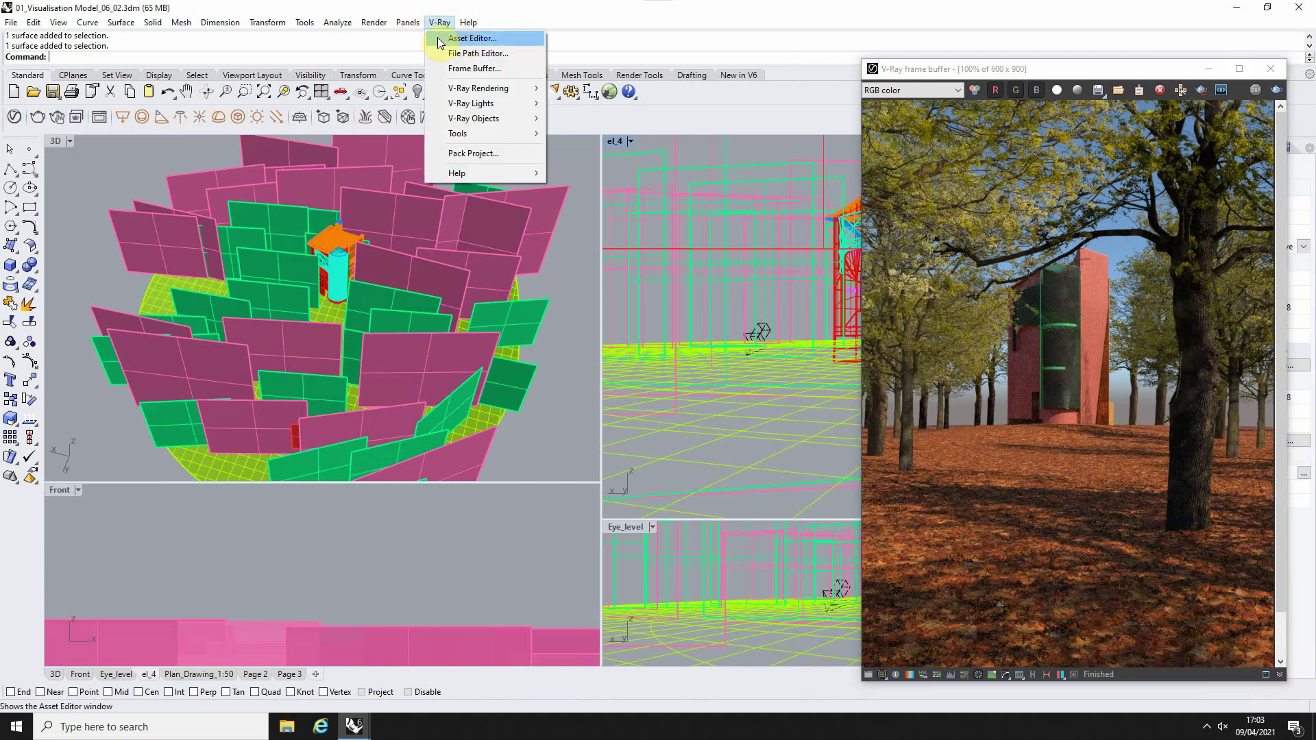
left_click(458, 39)
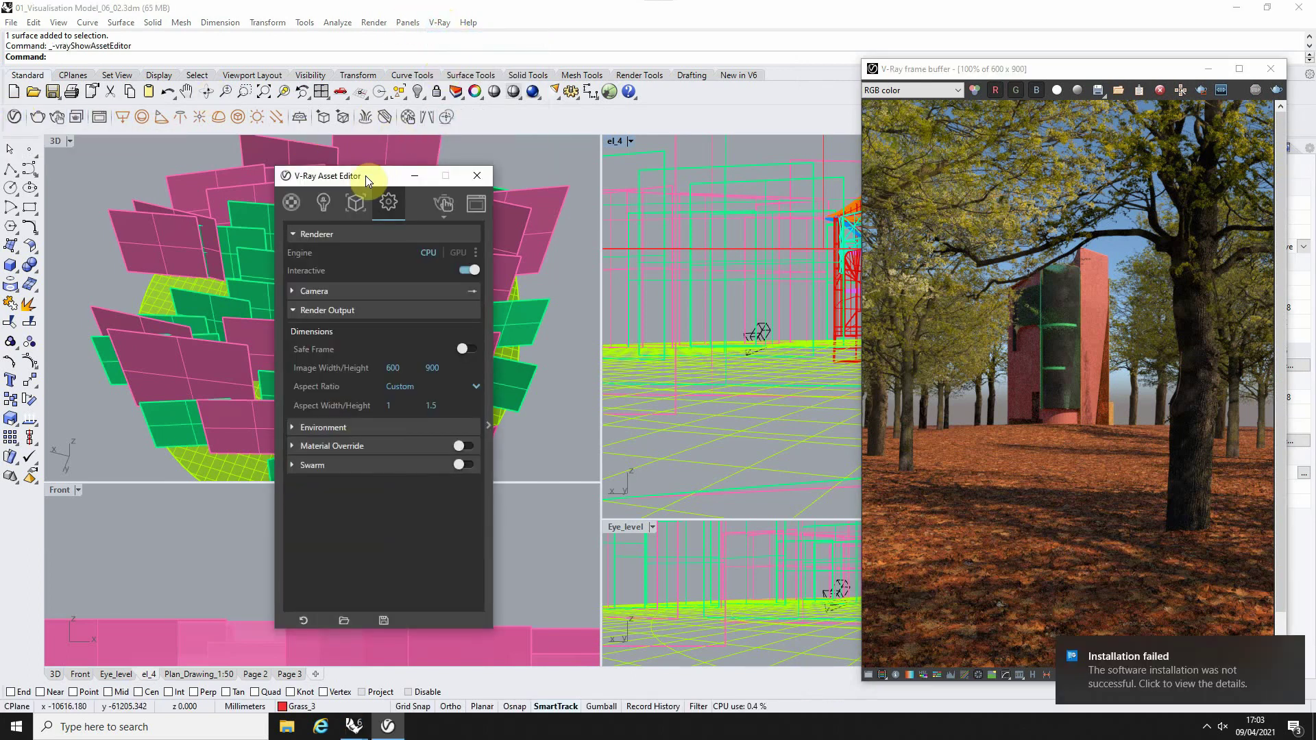
left_click_drag(365, 175, 288, 142)
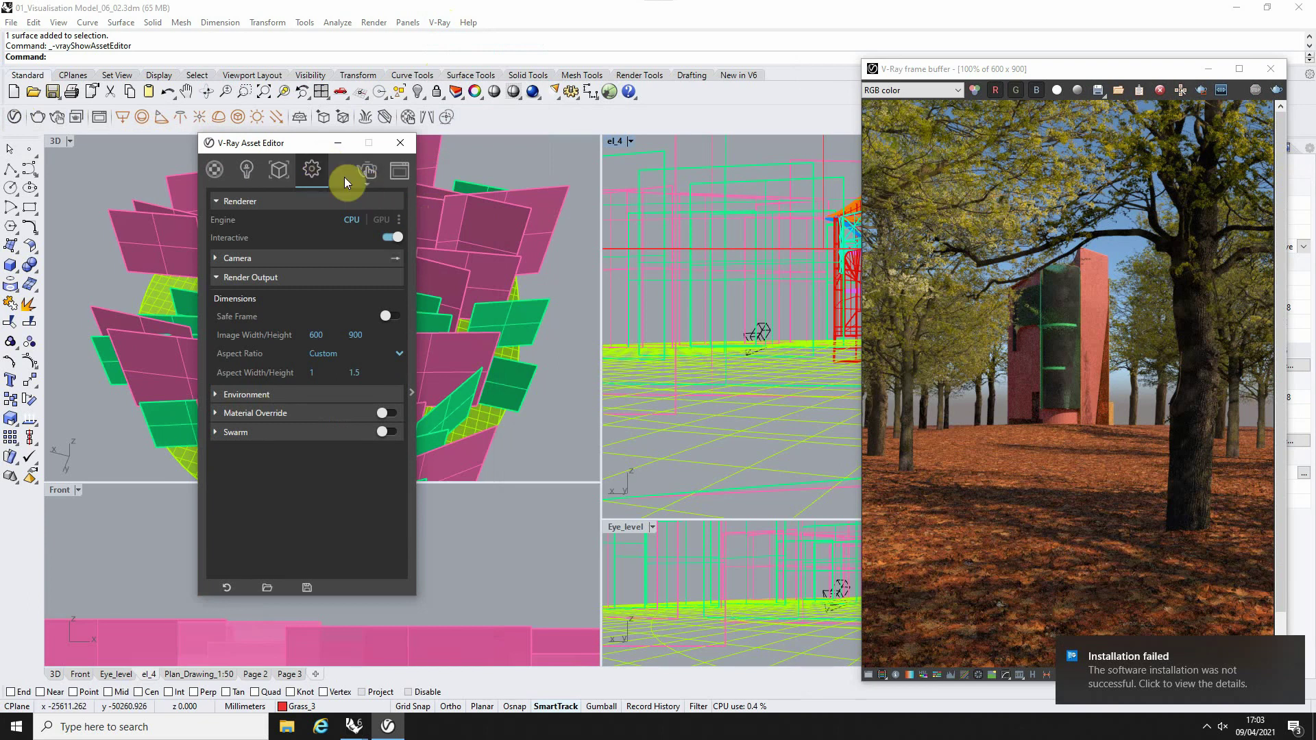
Step: Expand the render settings, enable Volumetric Environment and set its type to Environment Fog
left_click(412, 393)
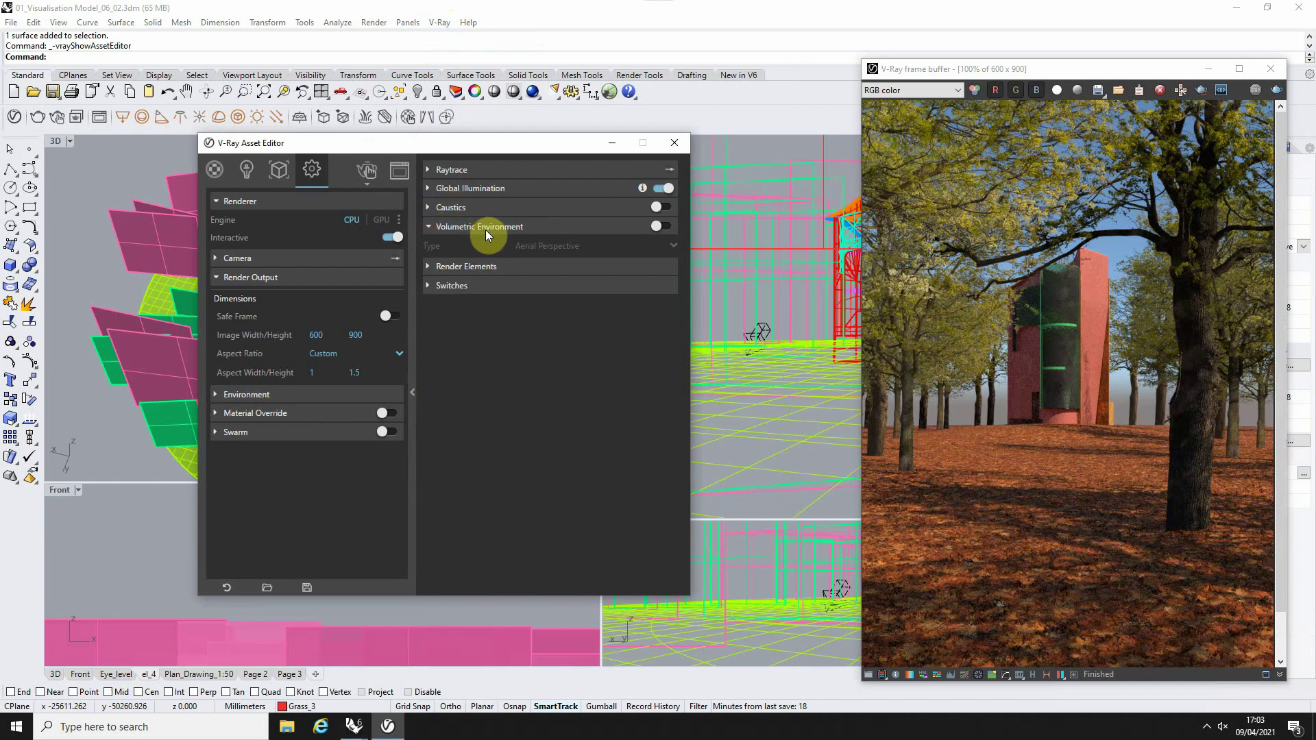
left_click(665, 226)
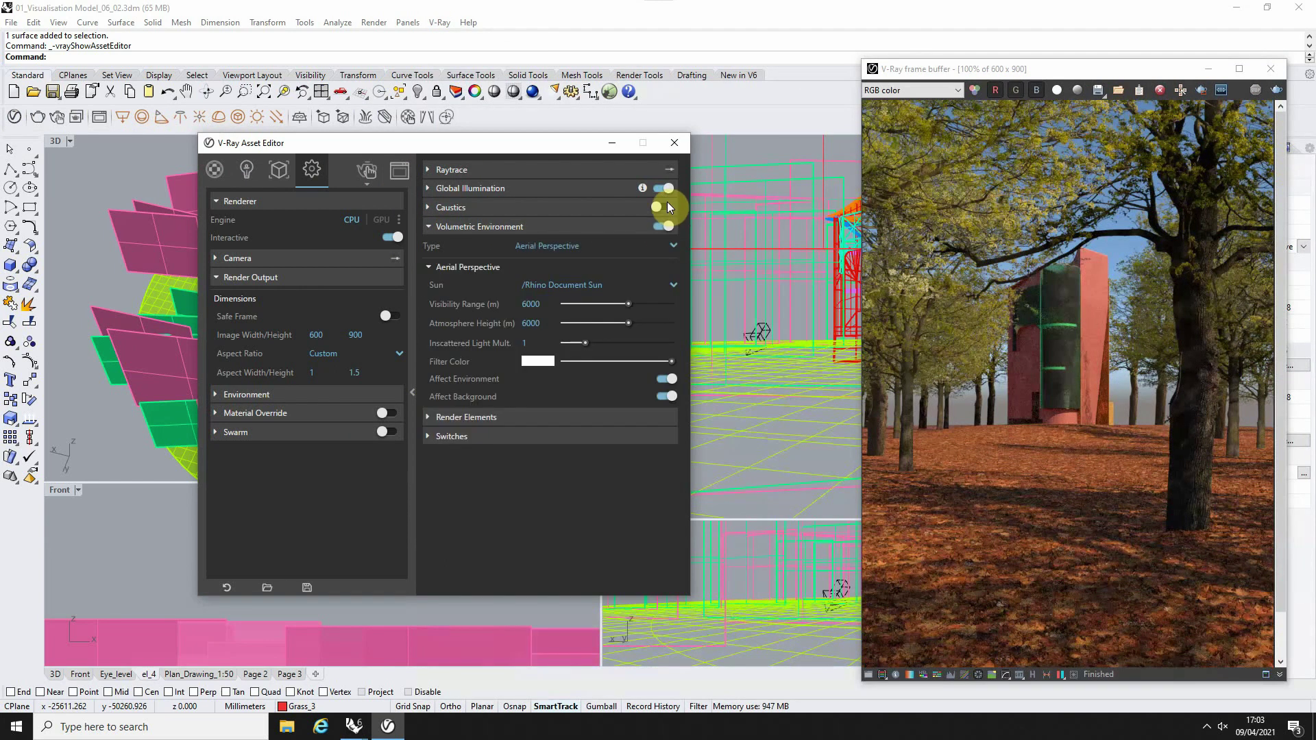
left_click(557, 247)
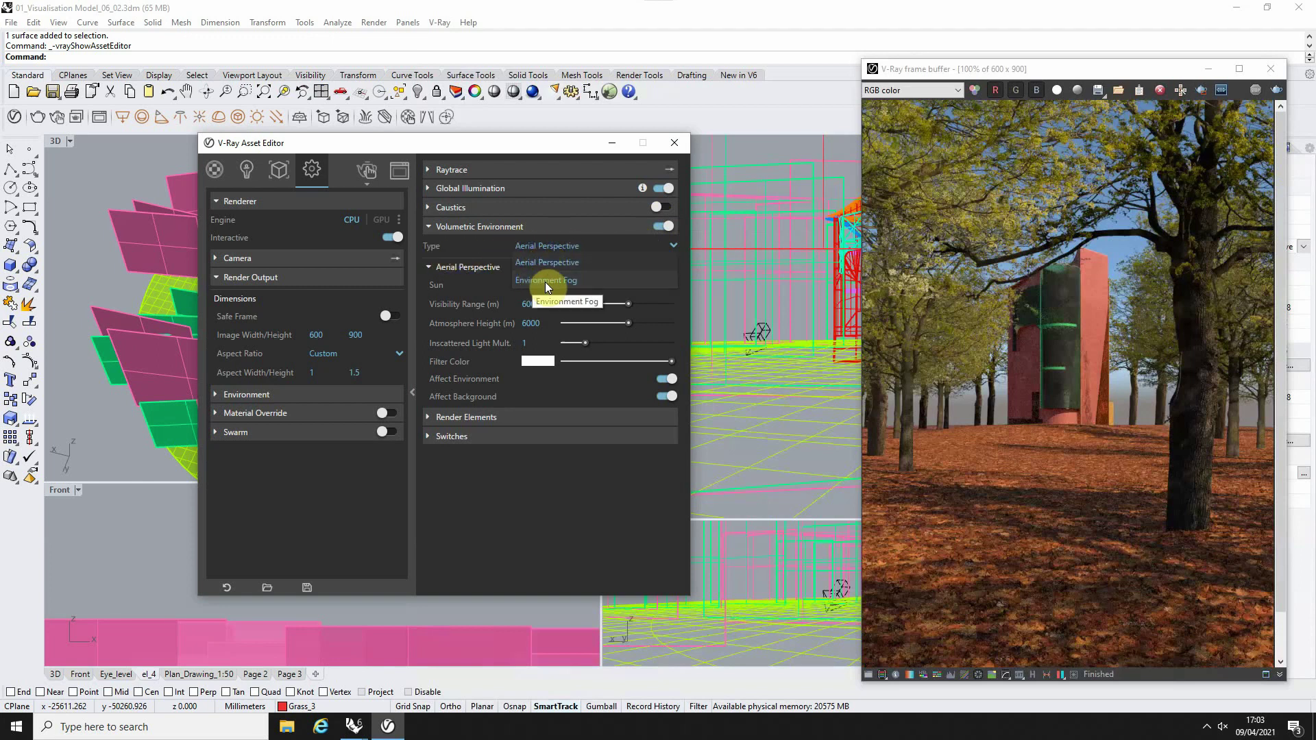
left_click(545, 281)
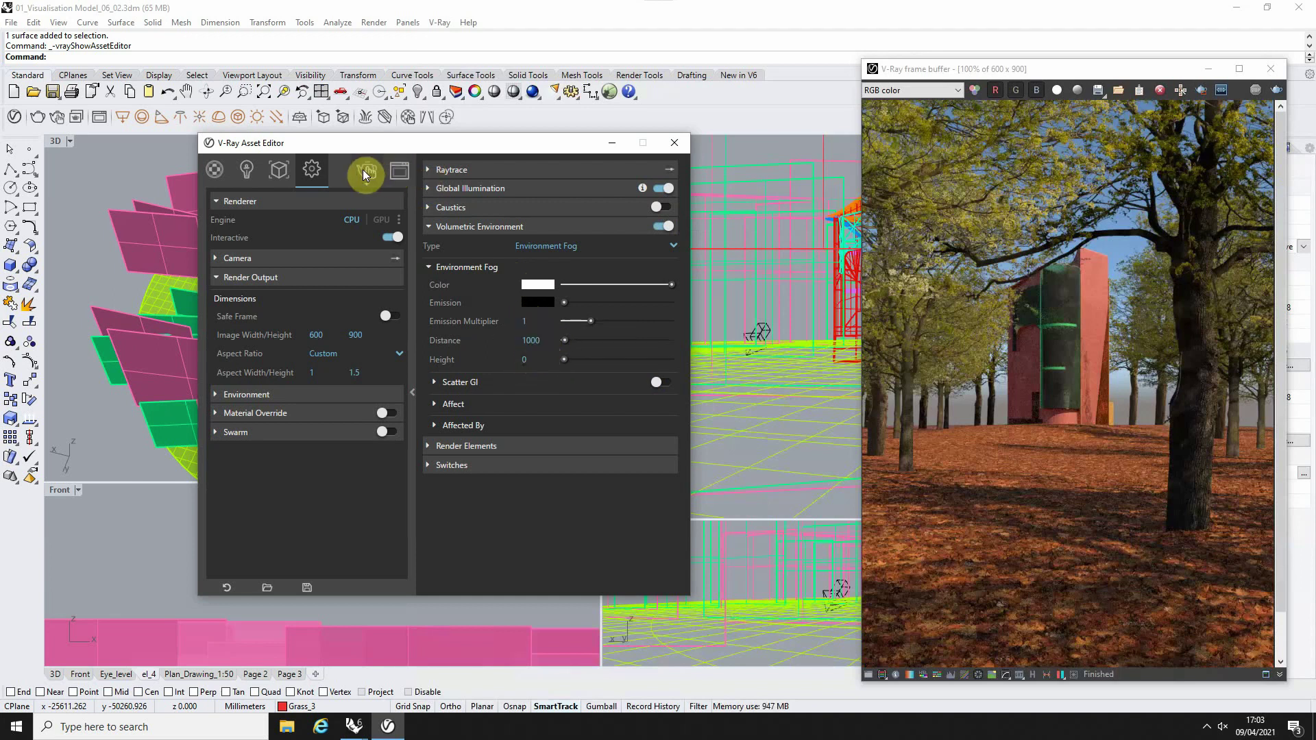
Step: Start the interactive V-Ray render with fog and shift the Asset Editor slightly left
left_click(752, 151)
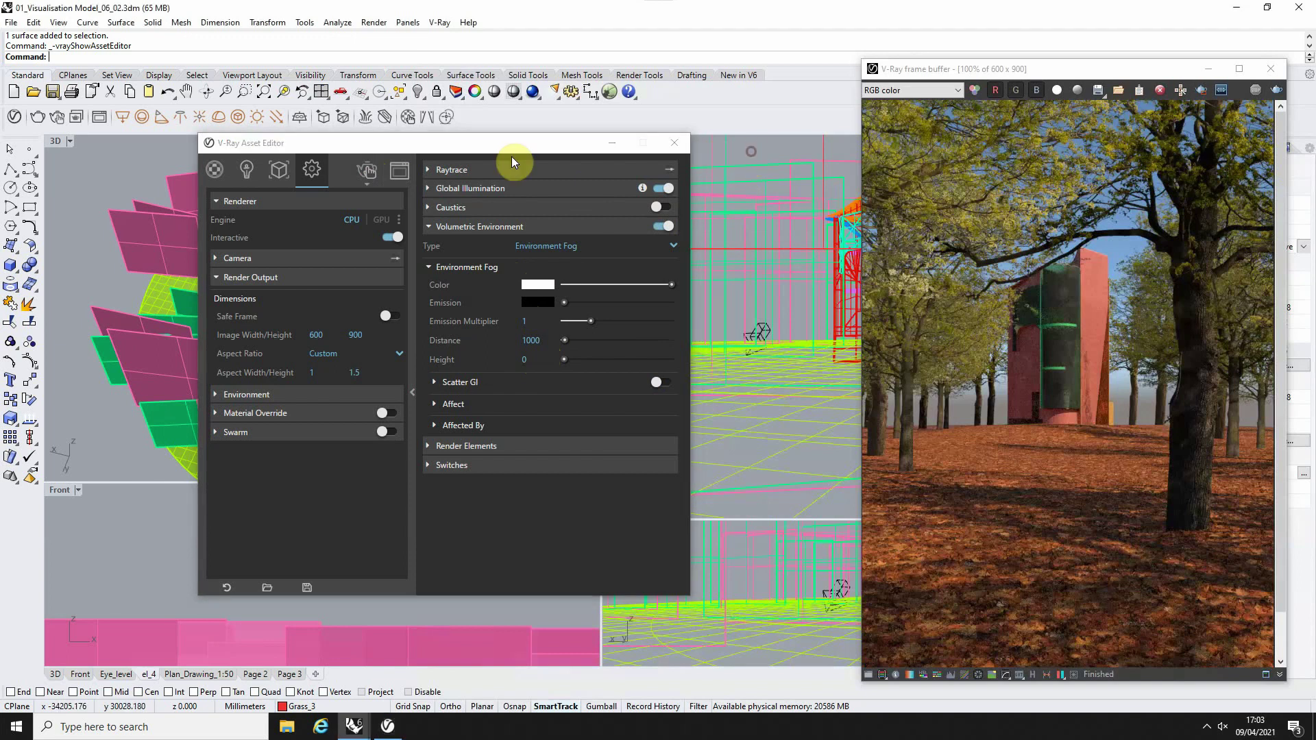
left_click(367, 169)
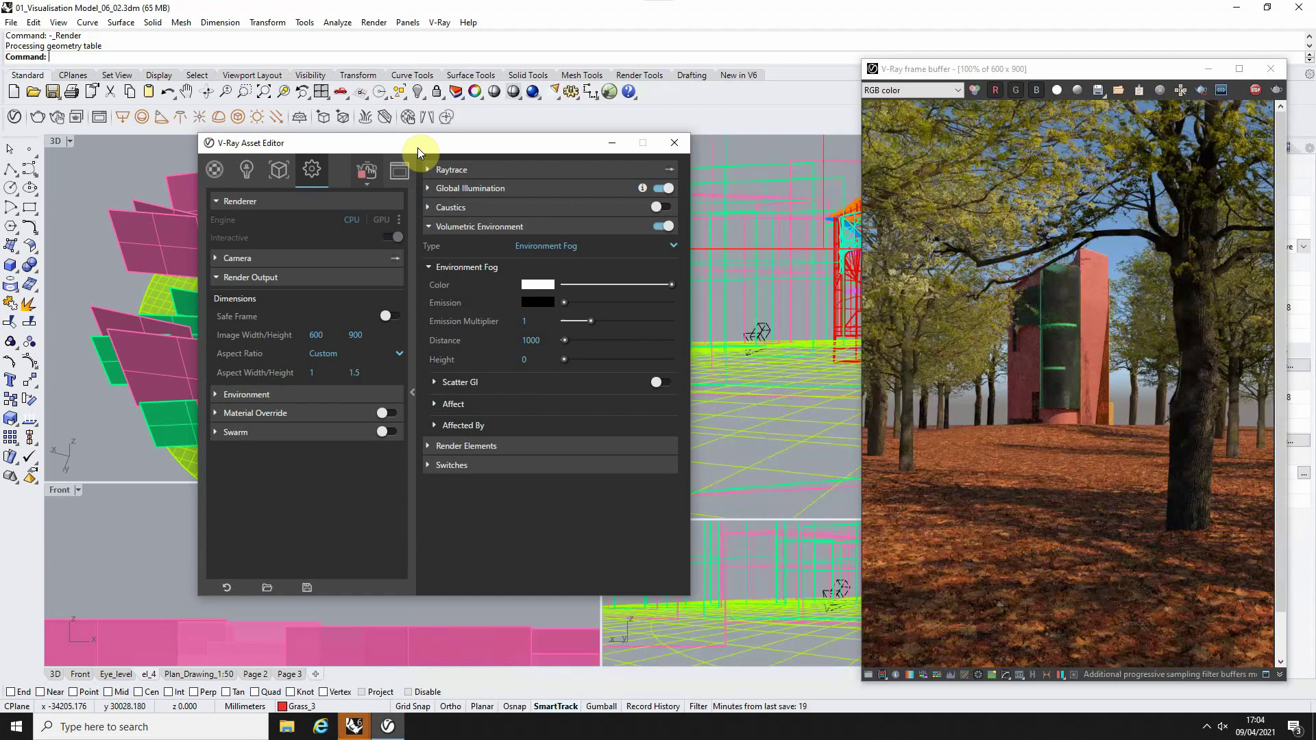
left_click_drag(471, 146, 444, 146)
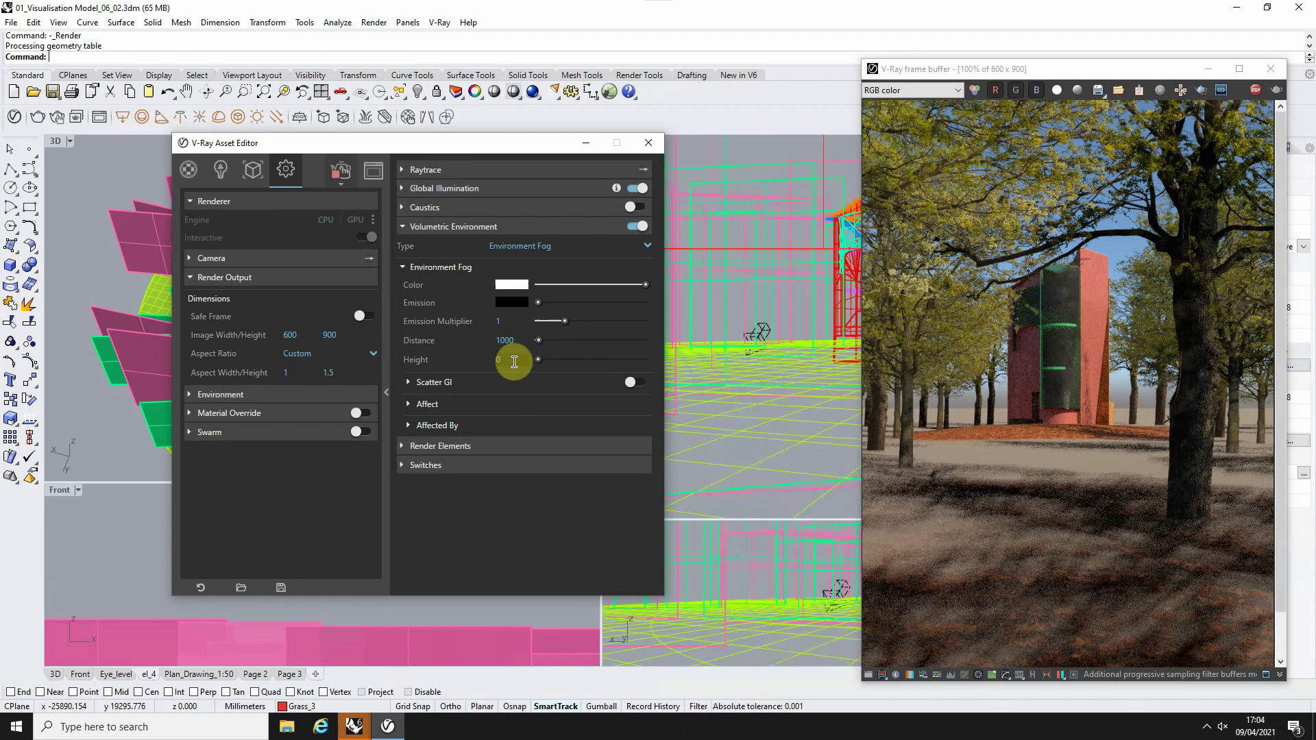
Step: Set the Environment Fog height to 2000, then select the Height and Distance fields again
left_click(511, 357)
type("2000")
key("Return")
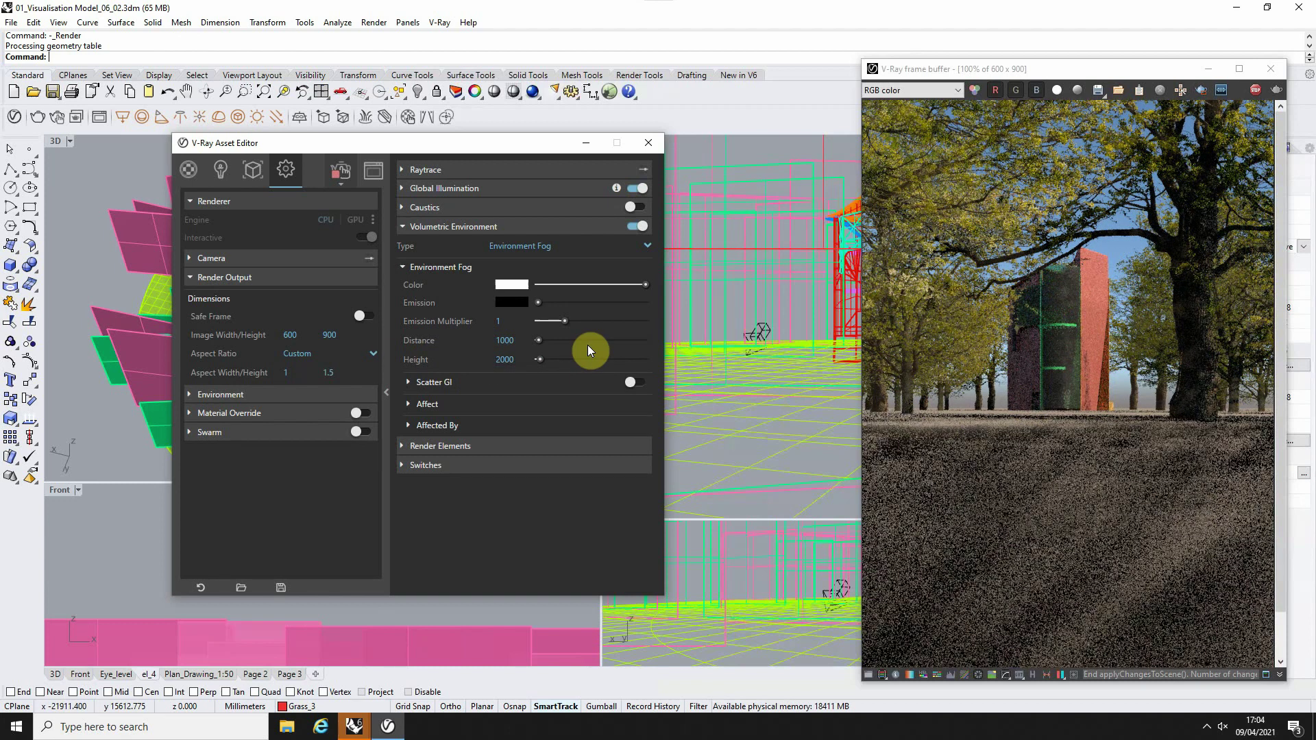
left_click(507, 361)
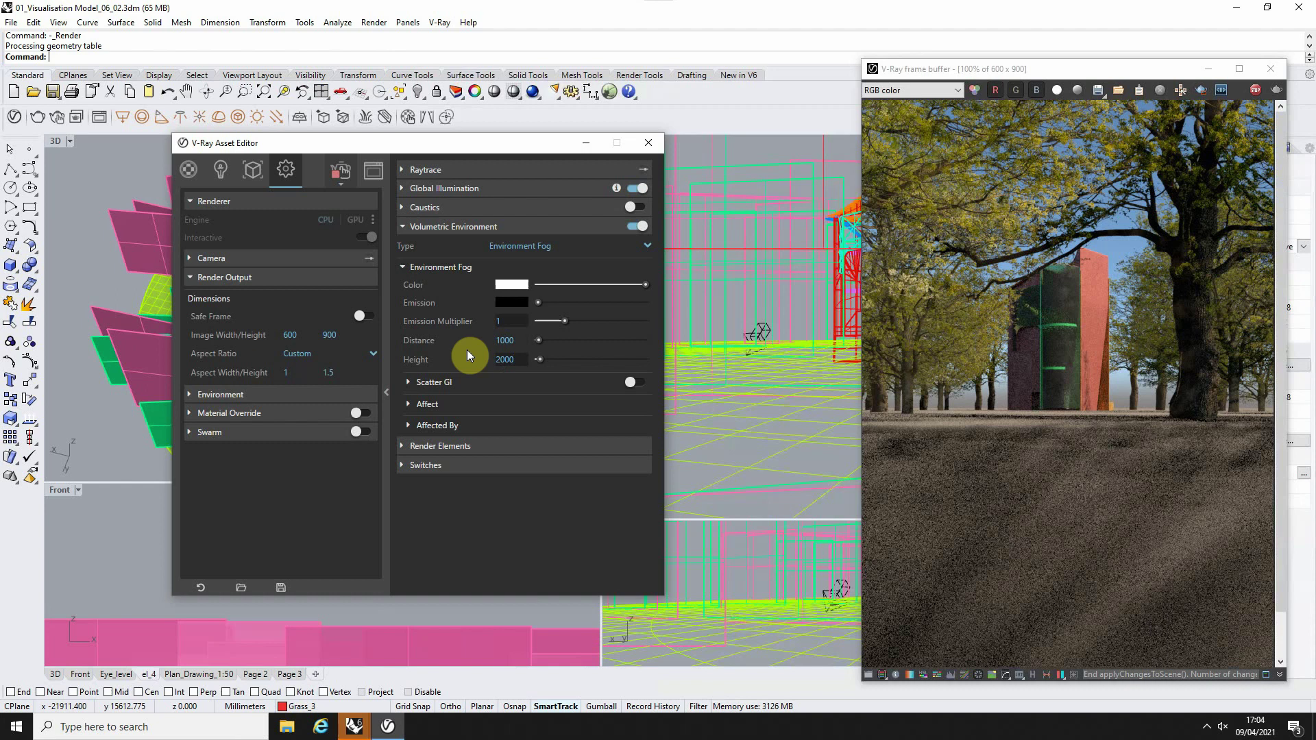
left_click(512, 359)
left_click(525, 337)
Step: Change the fog Distance from 1000 to 20000
type("2")
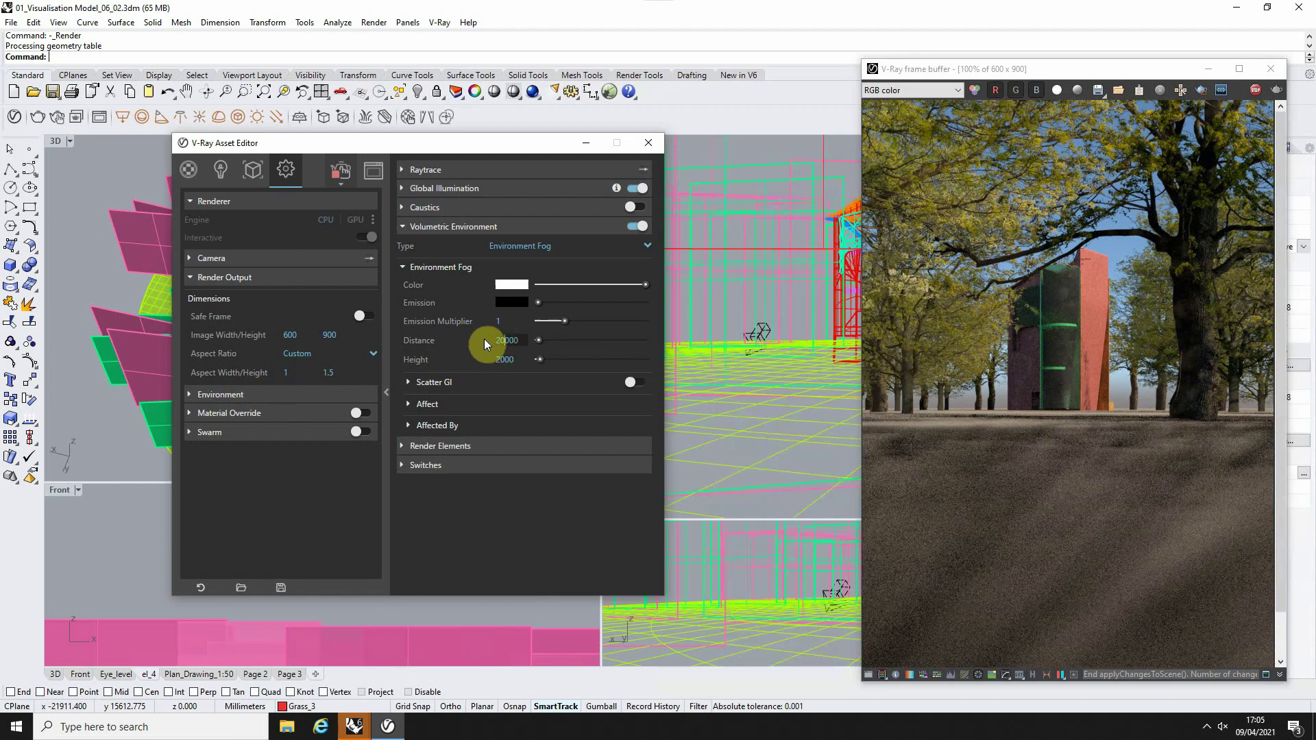
key("Return")
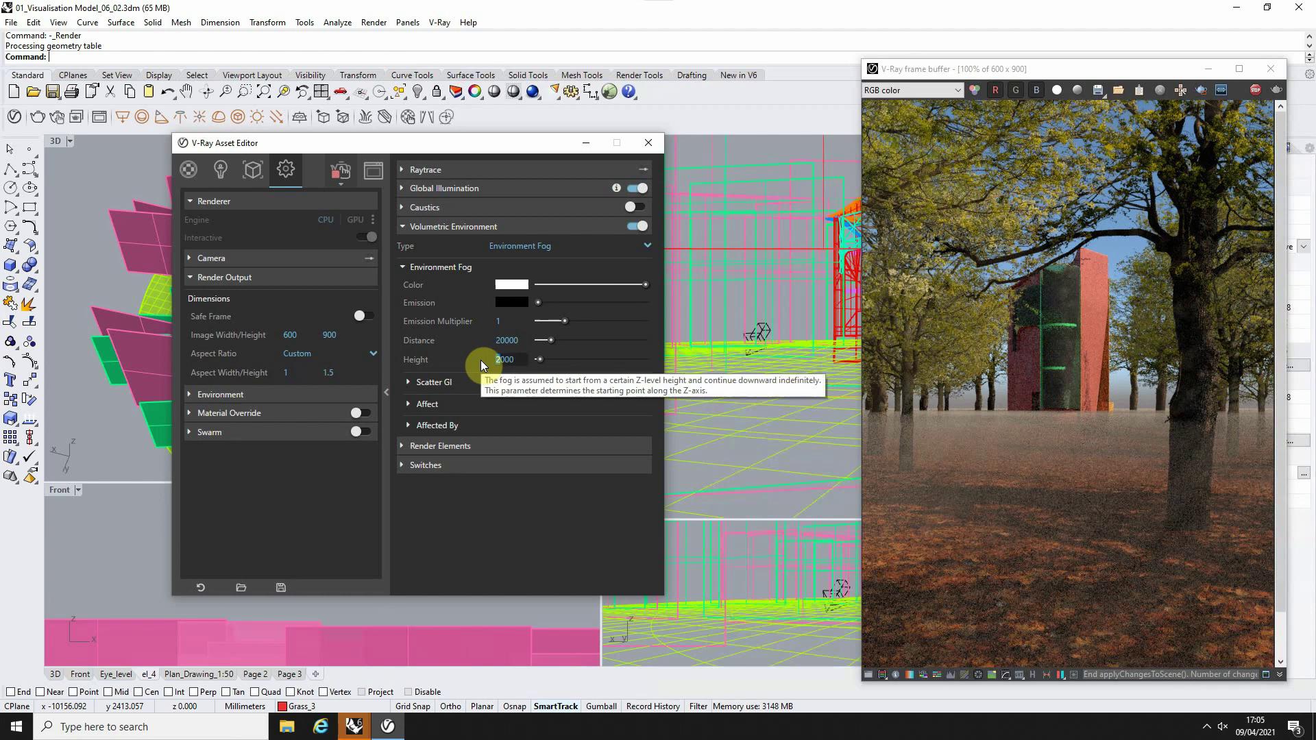
Step: Set the Environment Fog height to 50000
type("50")
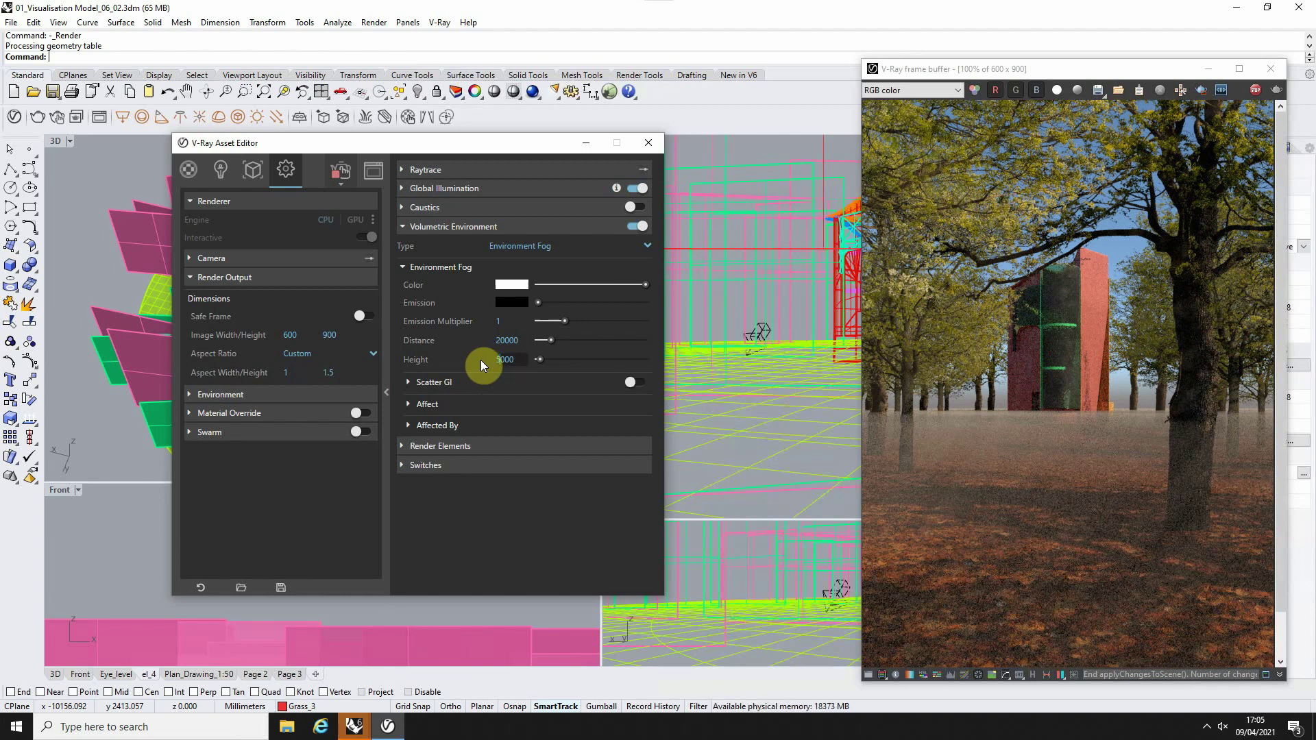
key("Return")
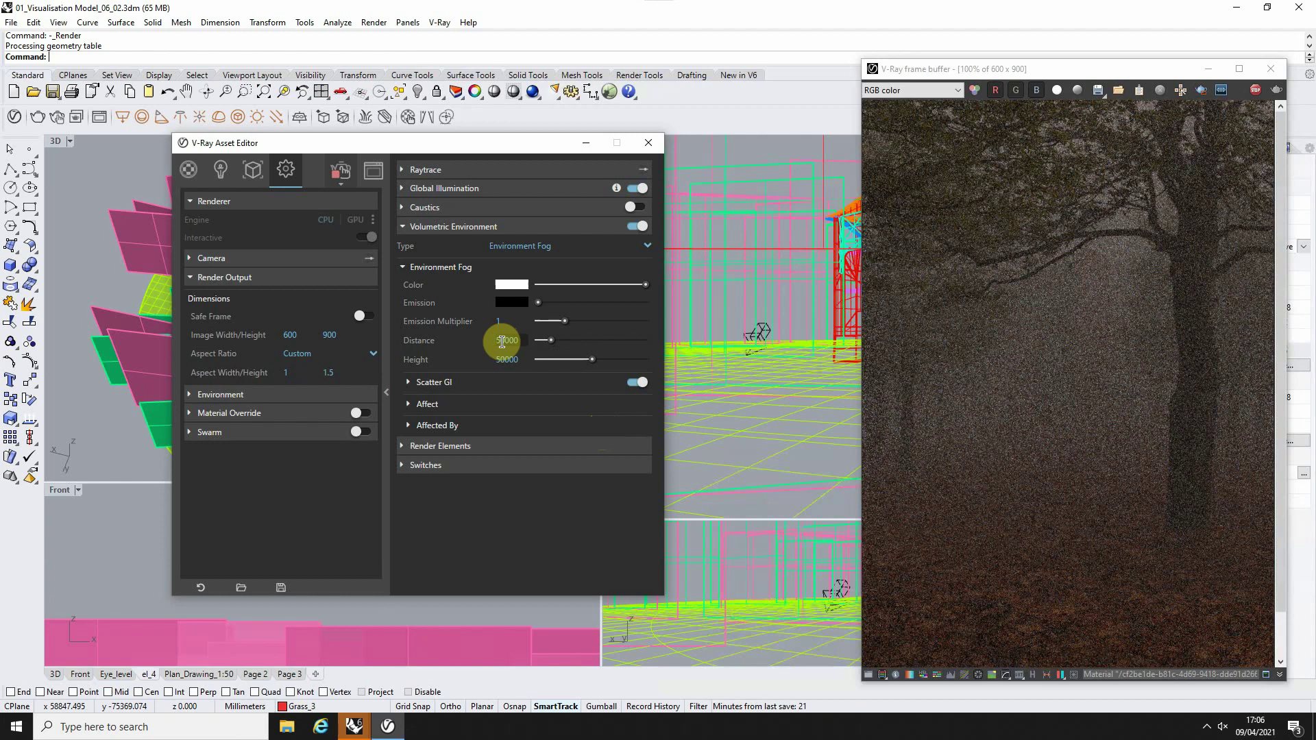
Step: Commit a fog Distance of 50000, then raise it to 90000
key("Return")
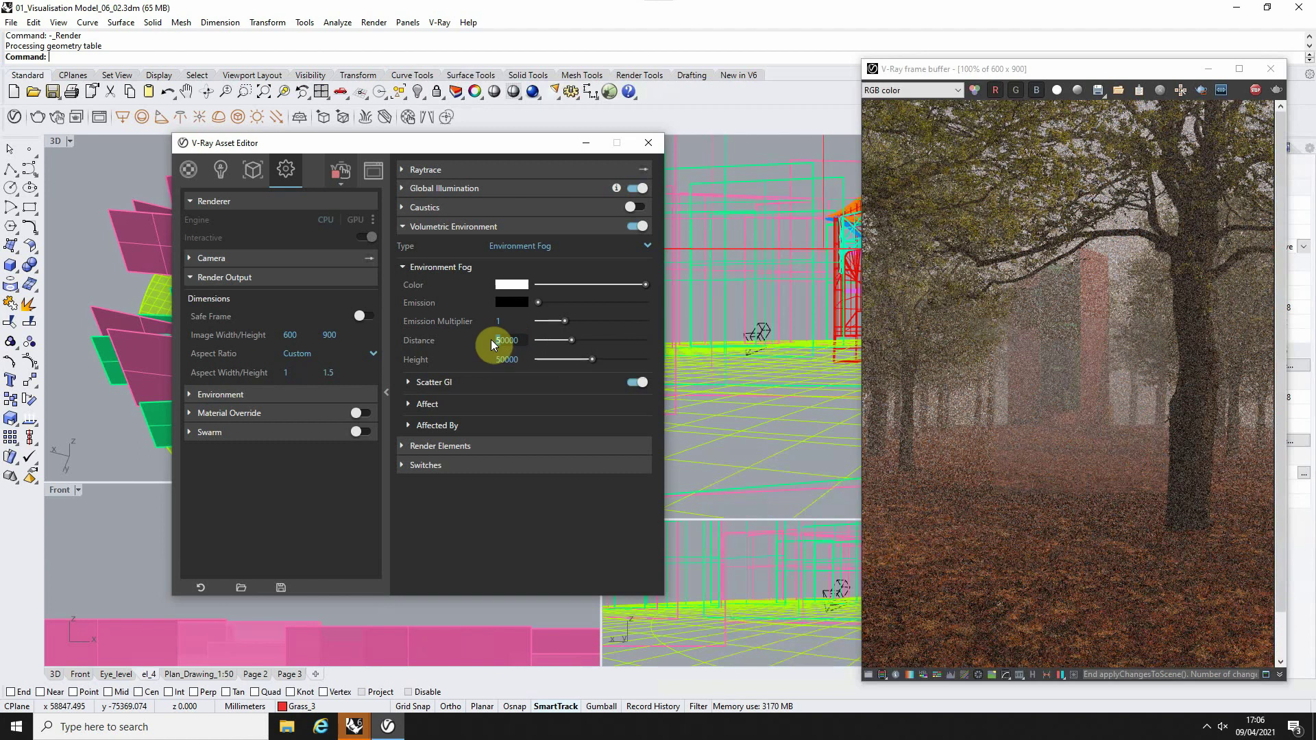
type("90000")
key("Return")
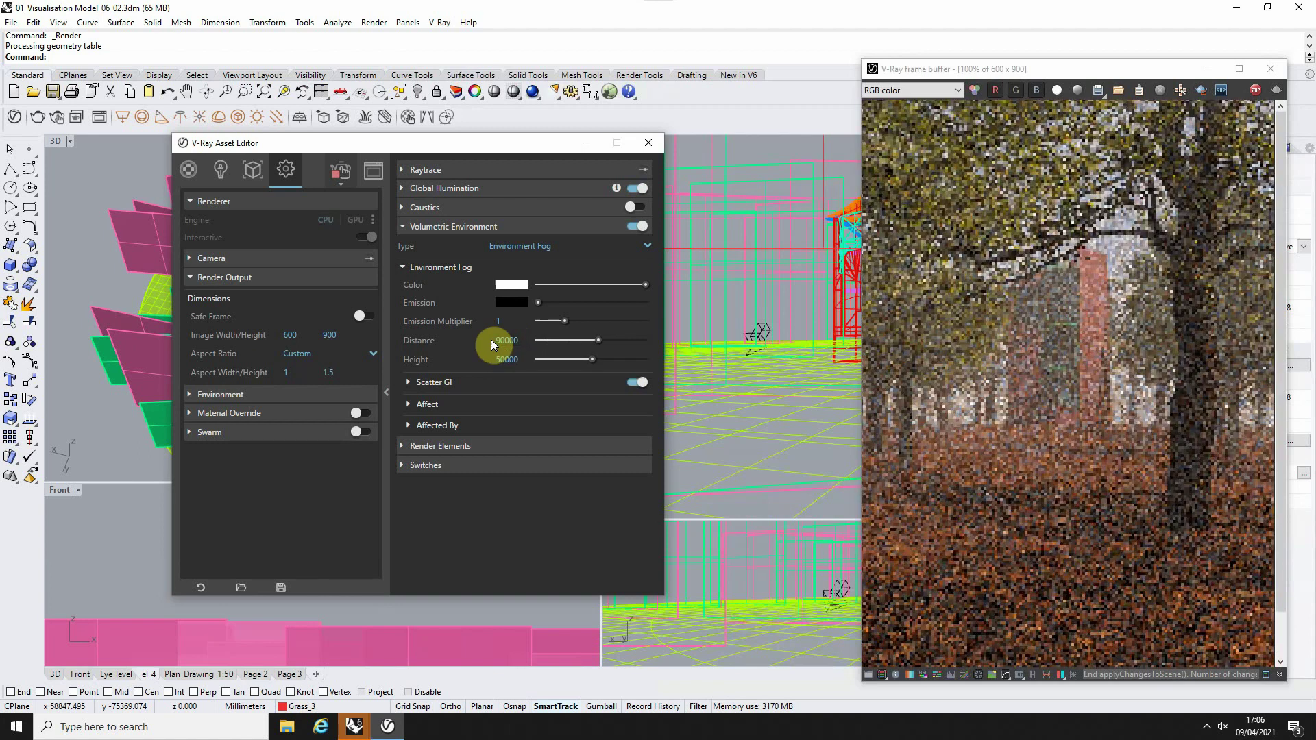